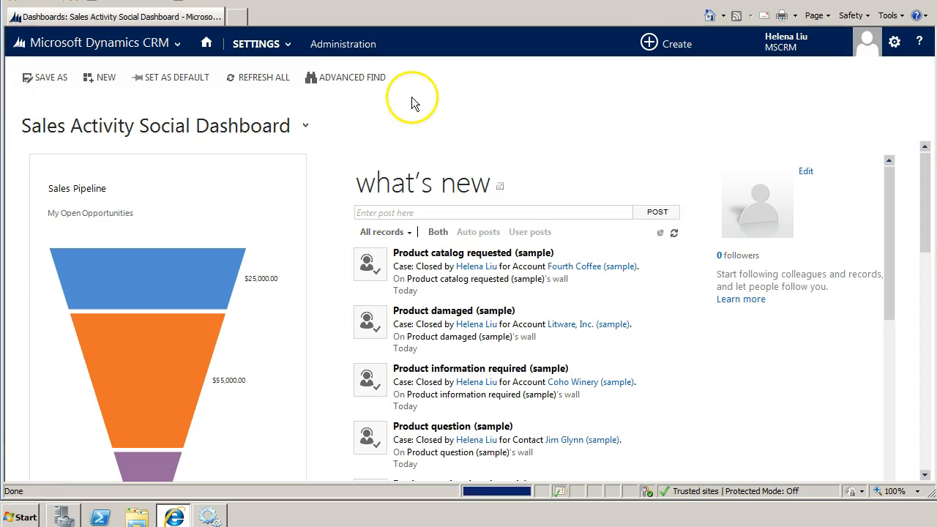
Step: Open the Security Roles list from the Administration area of Settings
left_click(287, 47)
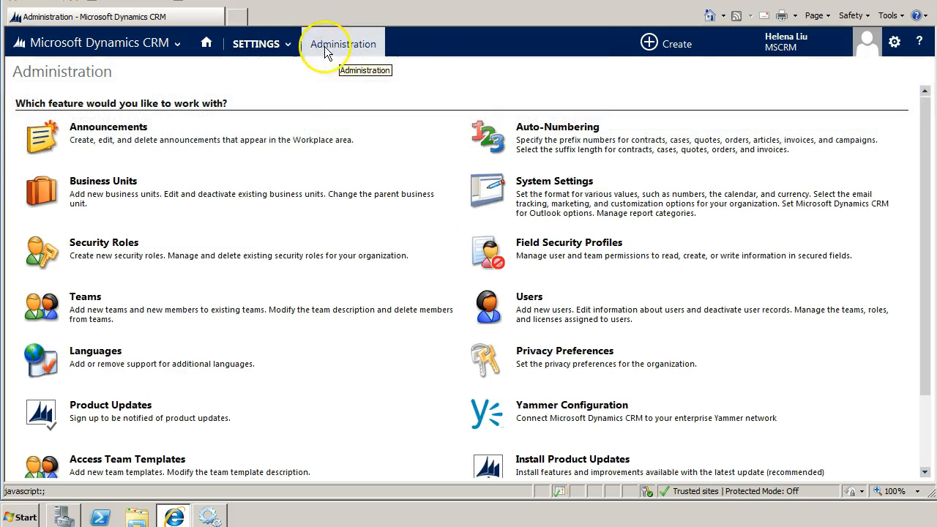
left_click(287, 48)
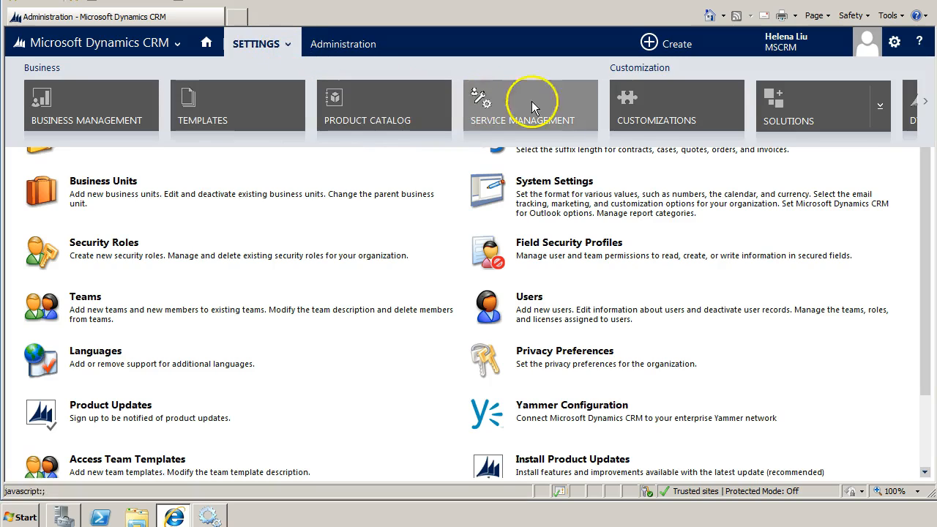
left_click(925, 104)
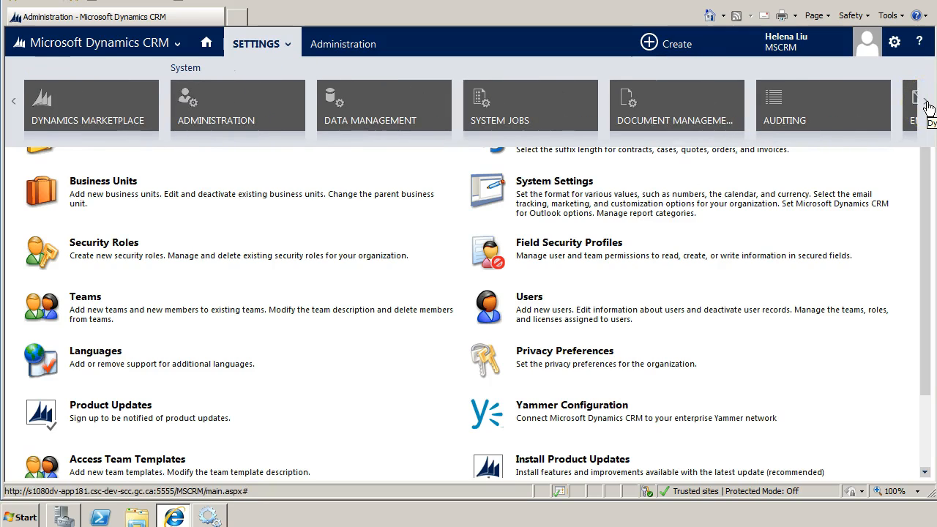
left_click(925, 103)
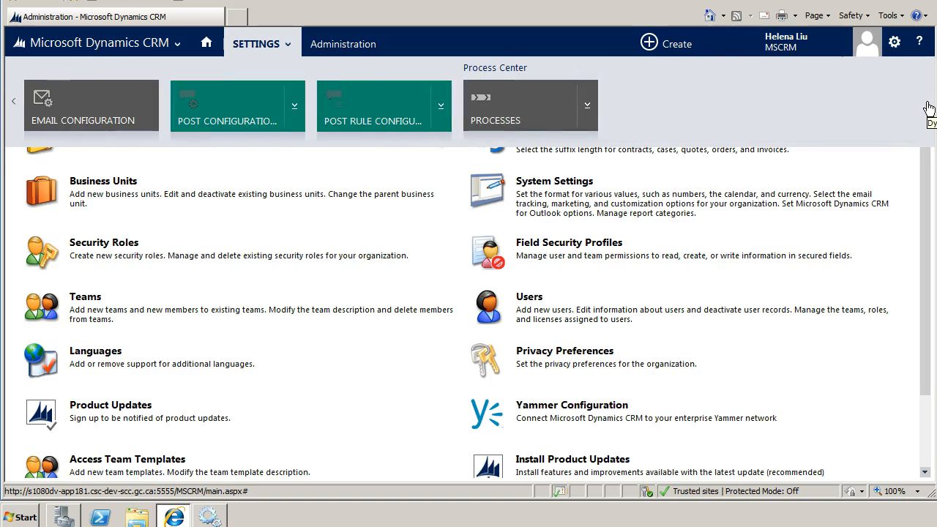
left_click(14, 98)
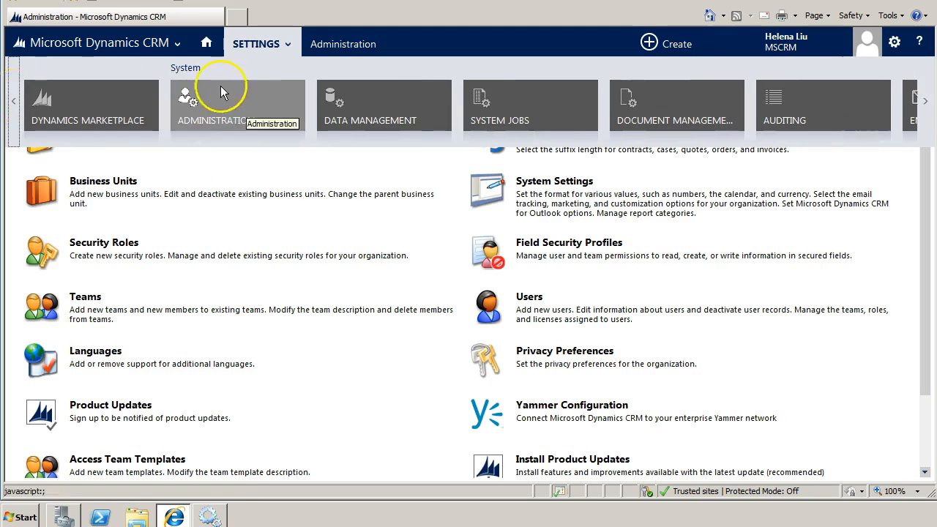
left_click(268, 213)
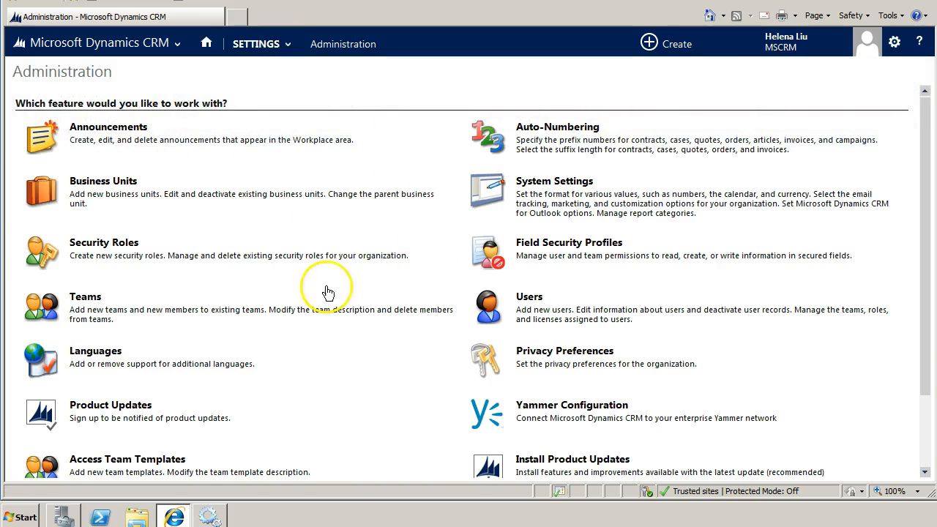
left_click(98, 247)
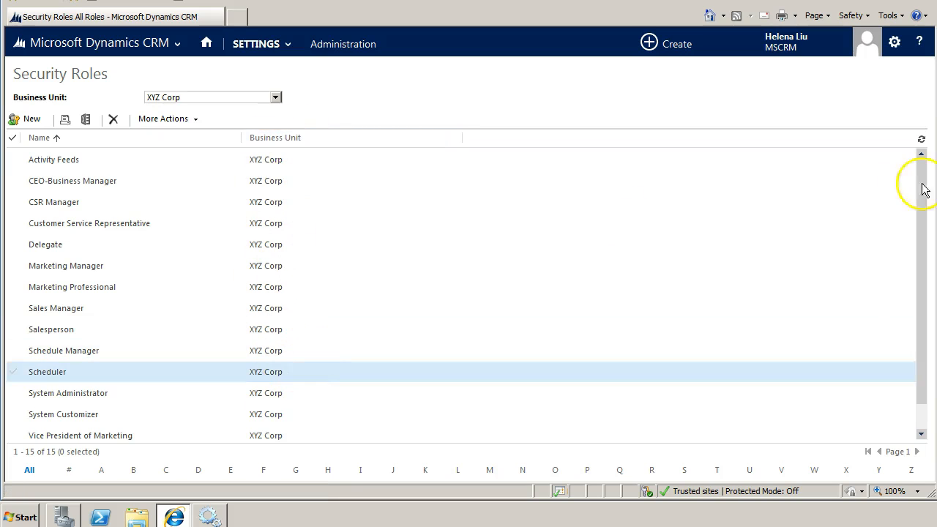
Step: Create a new security role named Test in the XYZ Corp business unit and save it
scroll(919, 194, "down", 1)
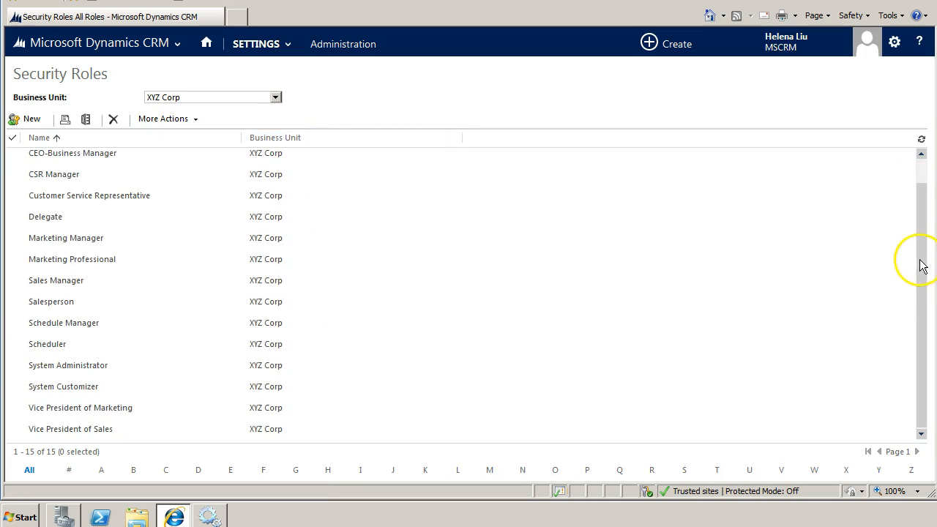
scroll(927, 219, "up", 1)
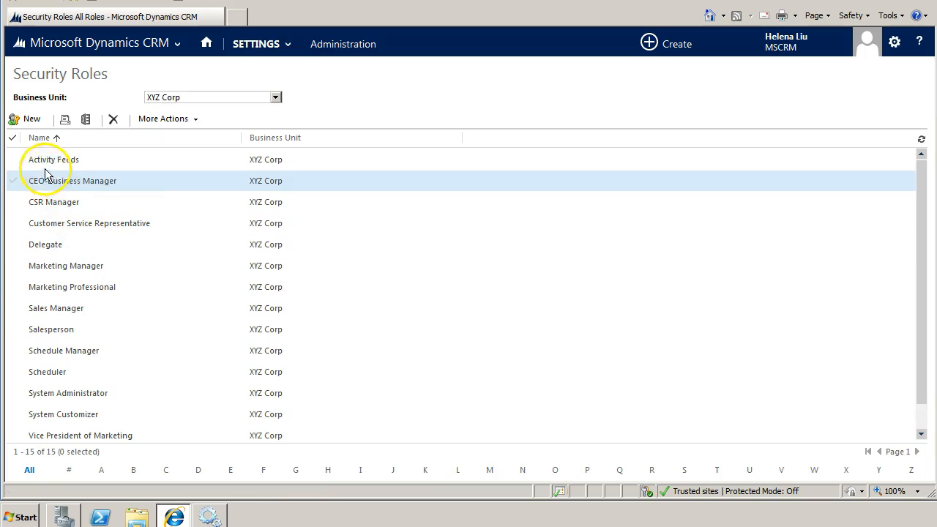
left_click(31, 120)
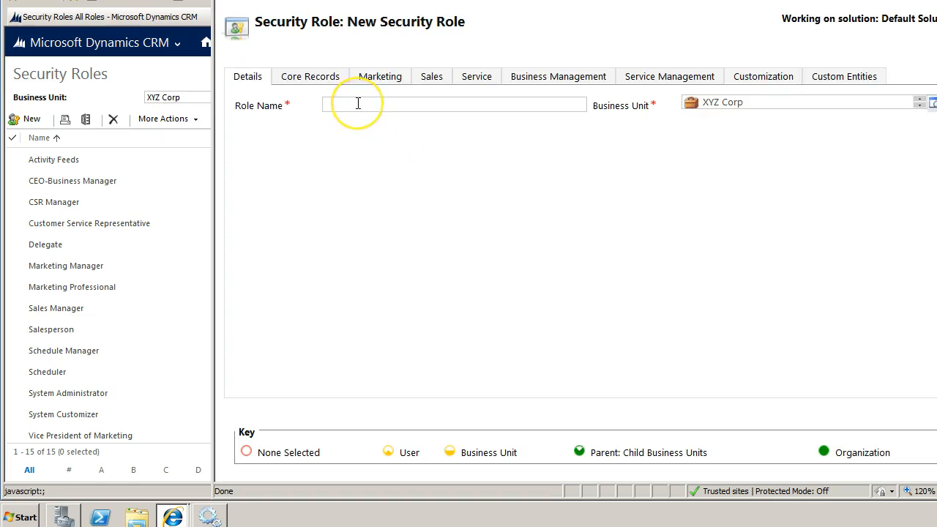
type("tes")
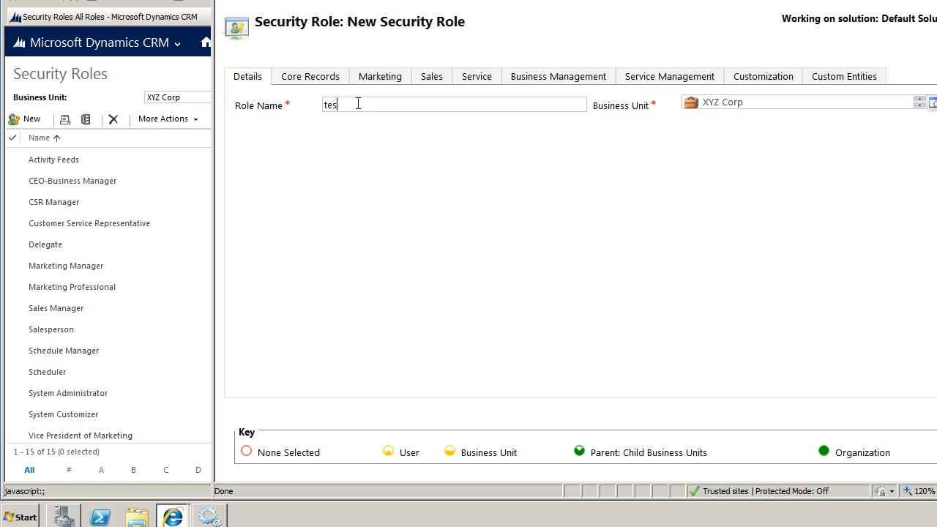
key("BackSpace")
key("BackSpace")
key("BackSpace")
type("Test")
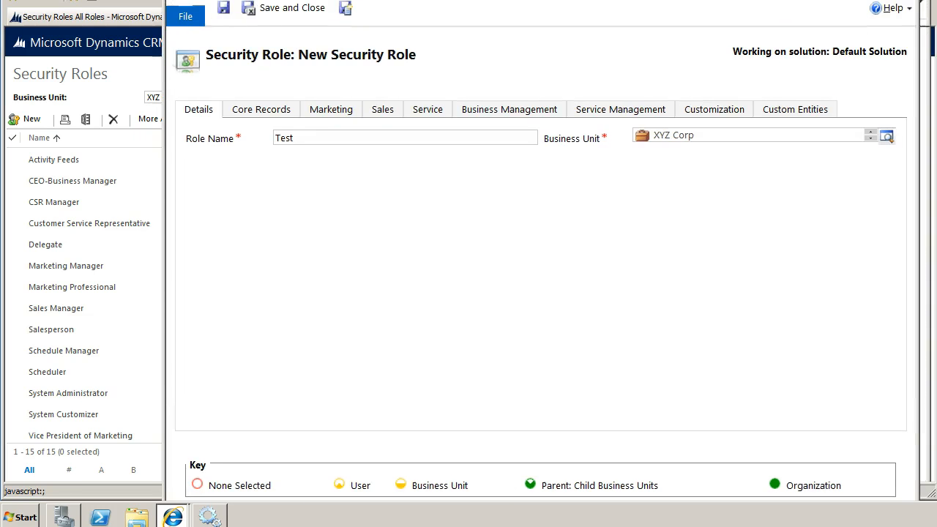
left_click(223, 13)
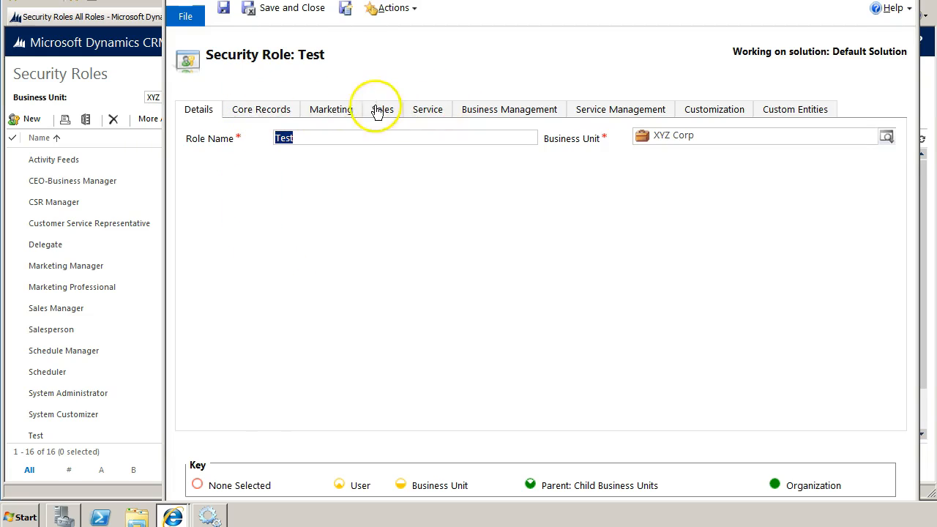
Step: Examine the Test role's Core Records, Marketing, Sales and Service privileges and the descriptions of the access levels in the key
left_click(278, 111)
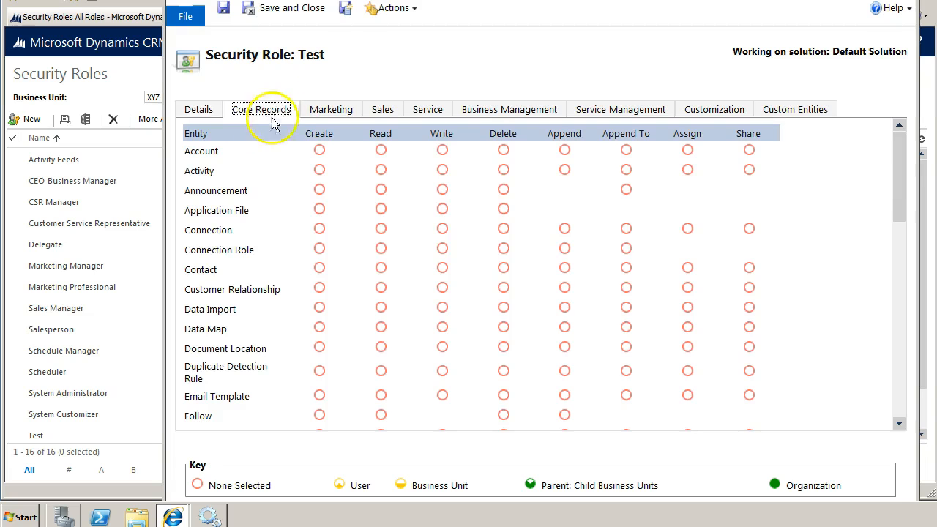
left_click(331, 110)
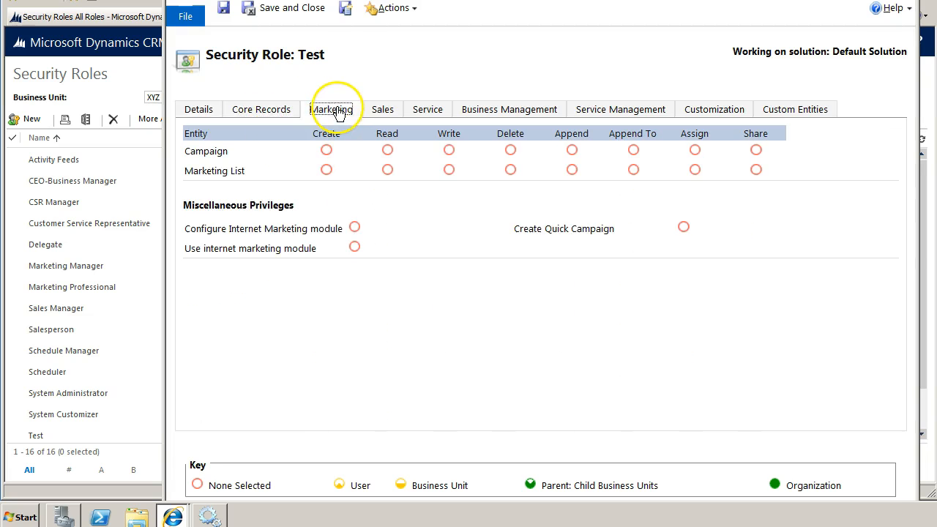
left_click(385, 109)
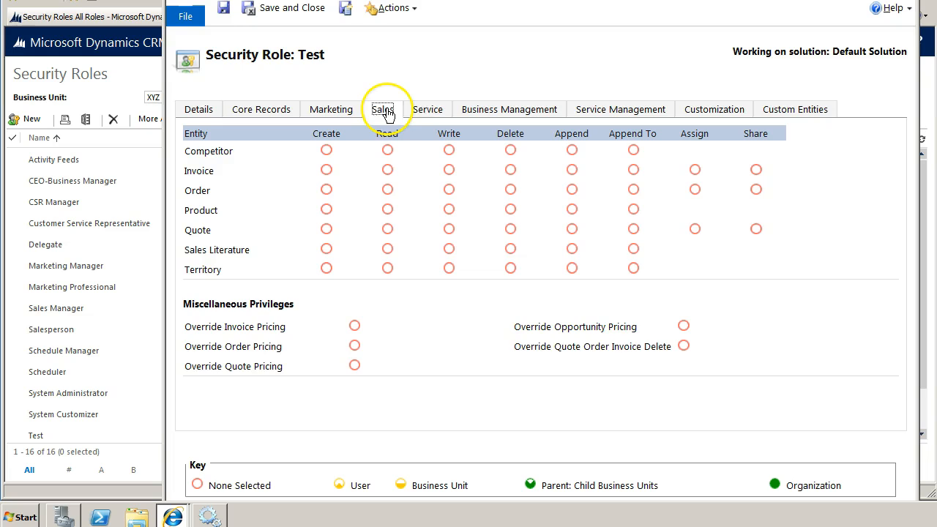
left_click(433, 111)
left_click(260, 113)
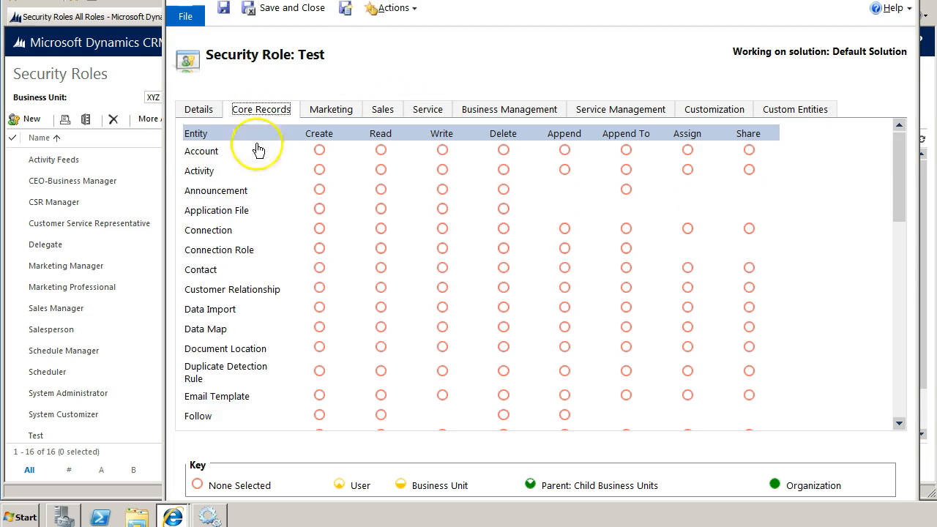
left_click_drag(899, 182, 914, 432)
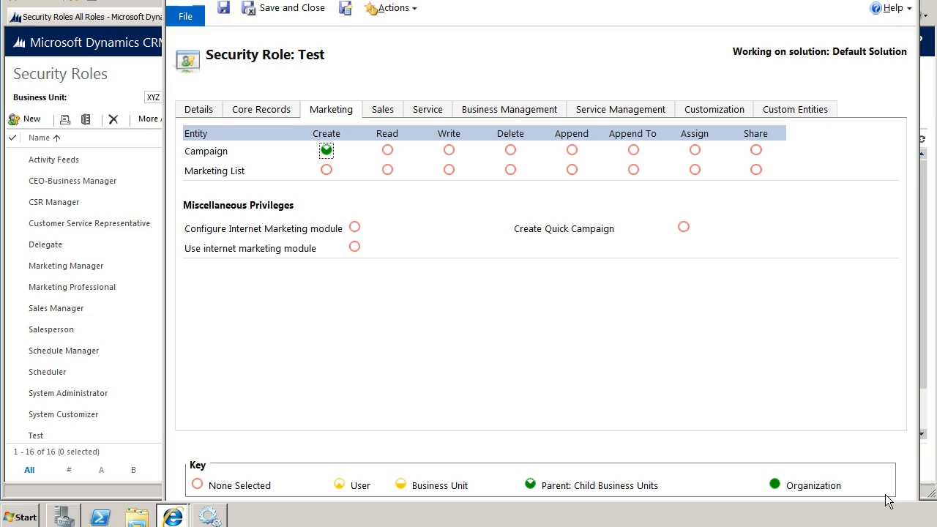
mouse_move(358, 497)
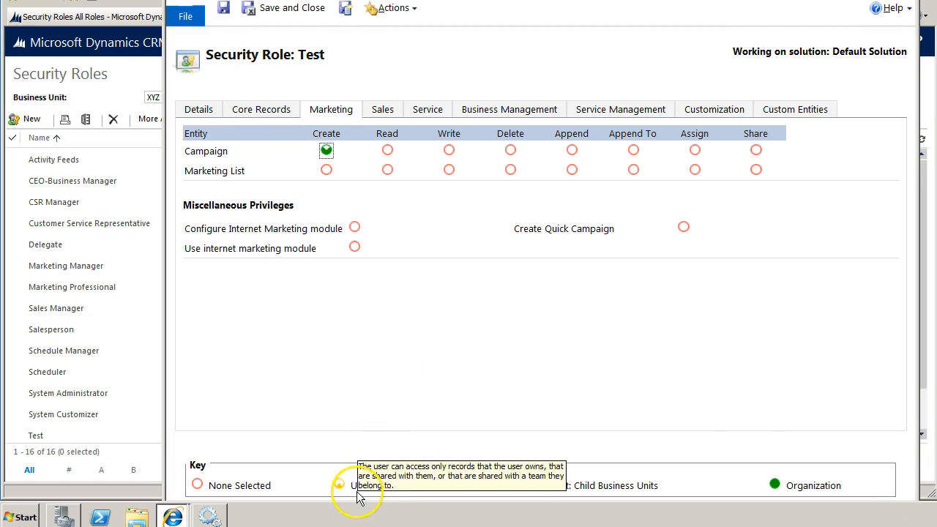
mouse_move(470, 485)
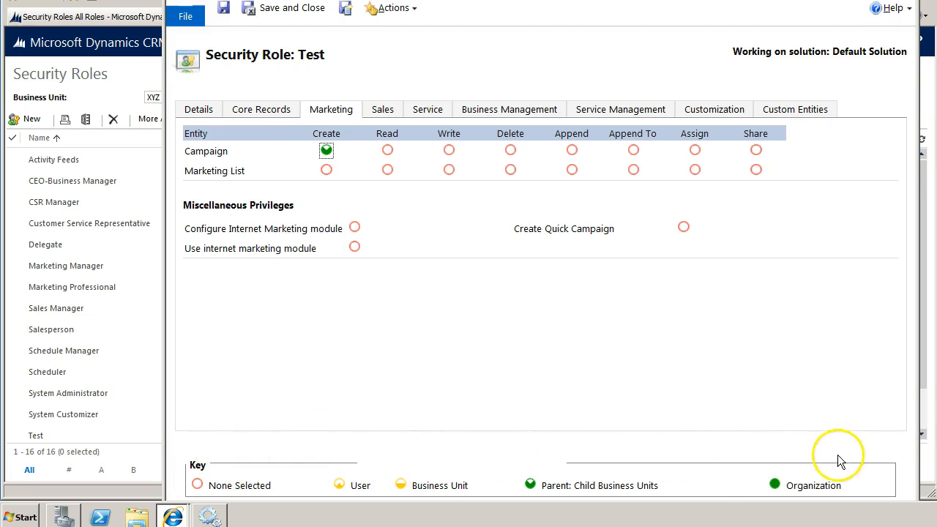
Step: Set the Test role's Create privilege on Campaign to Organization level, cycling through the User, Business Unit and Parent: Child Business Units levels
left_click(327, 150)
left_click(327, 152)
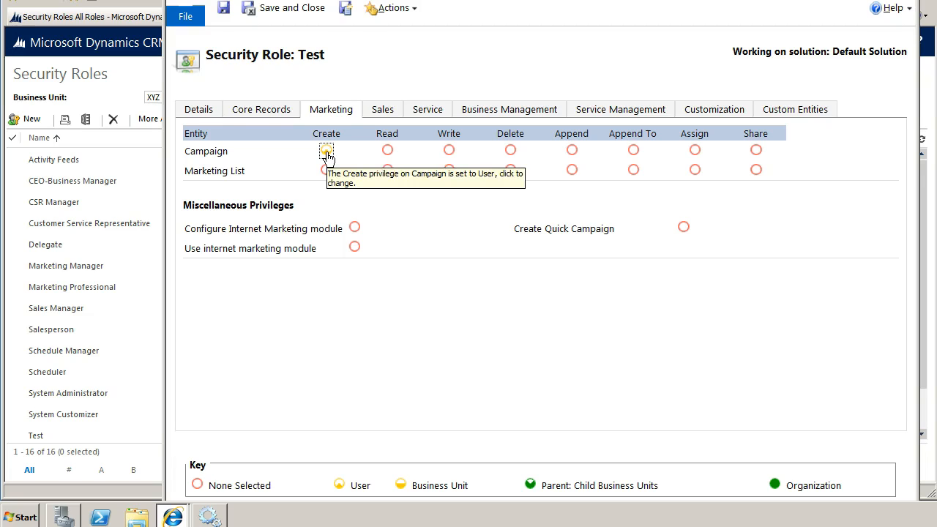
left_click(327, 155)
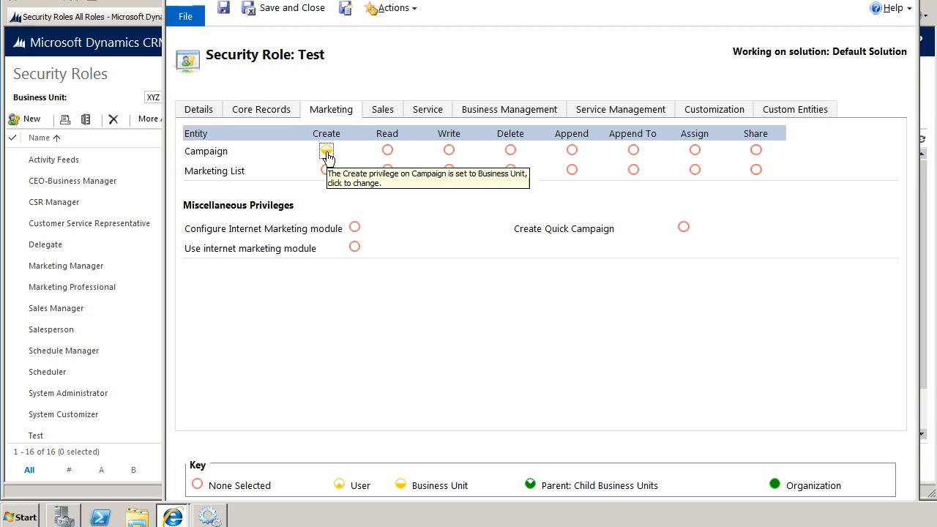
left_click(327, 154)
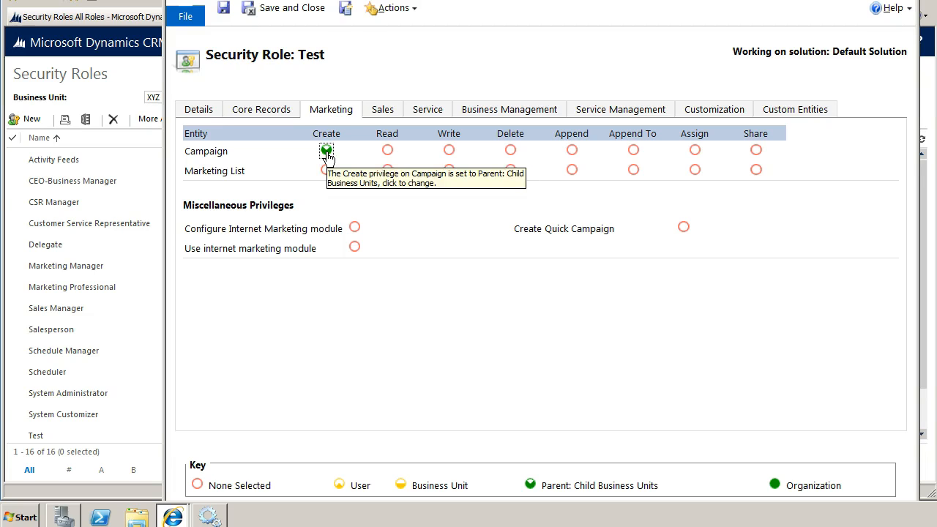
left_click(327, 156)
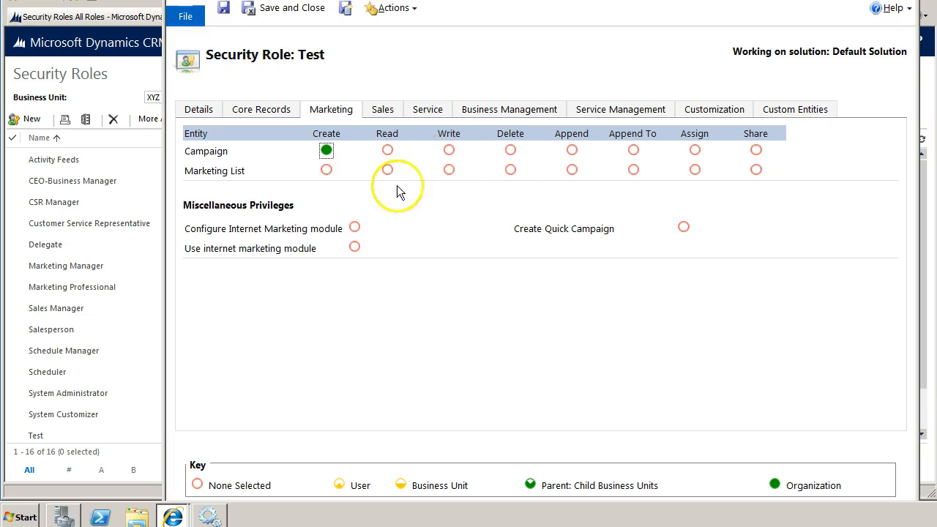
Step: Set the Read privilege on Marketing List to User level, then save and close the Test role
left_click(267, 114)
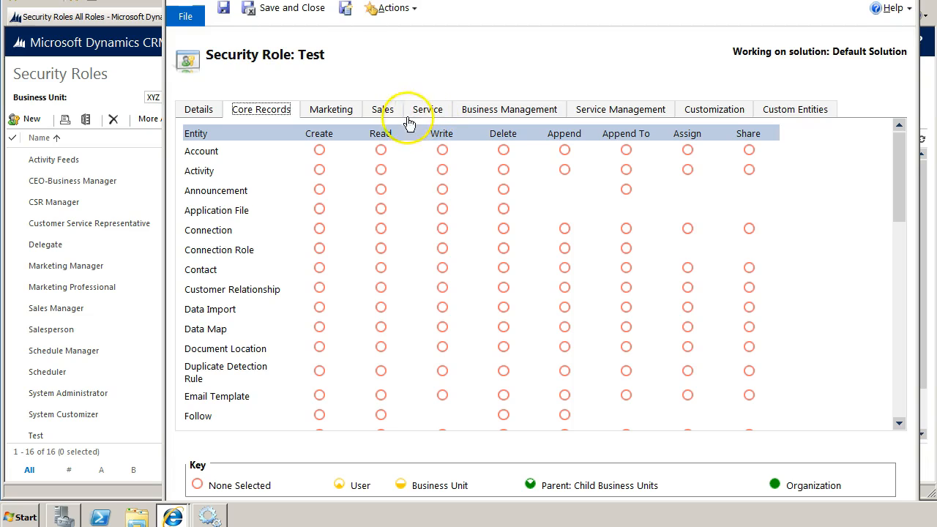
left_click(331, 114)
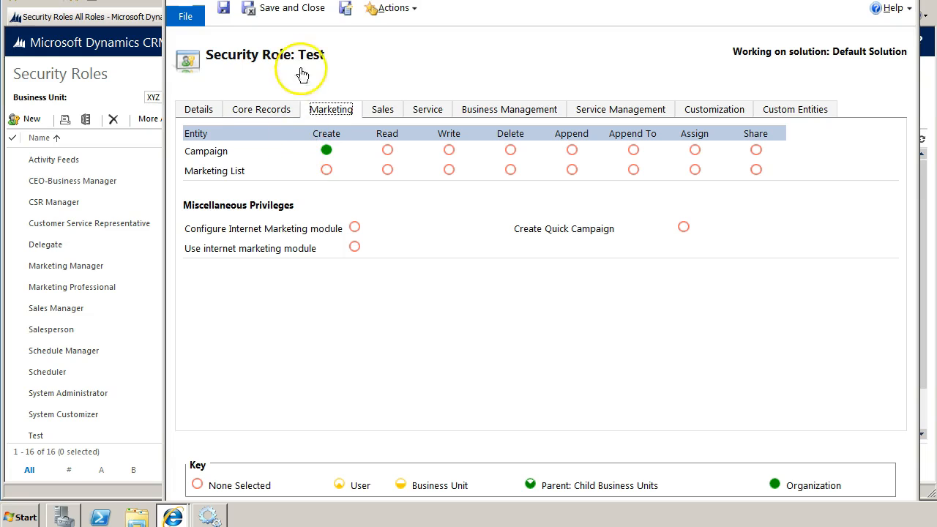
left_click(388, 171)
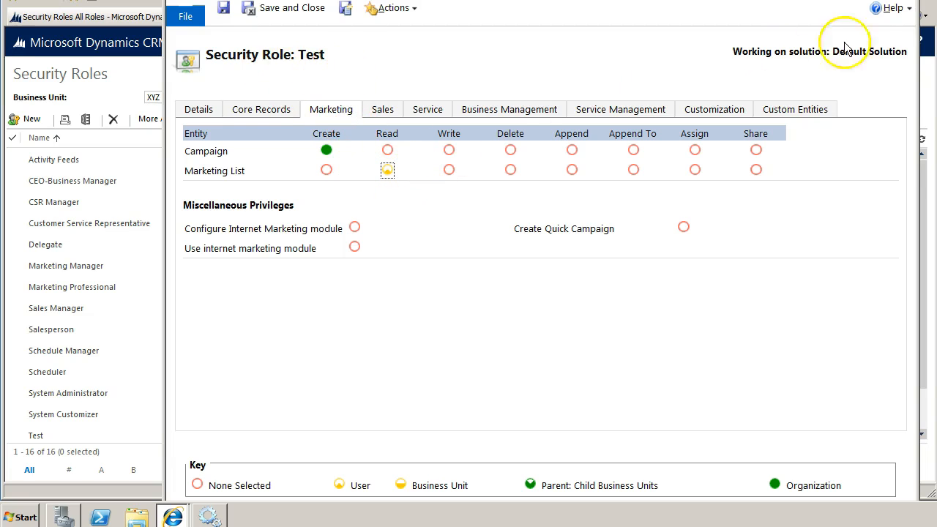
left_click(279, 14)
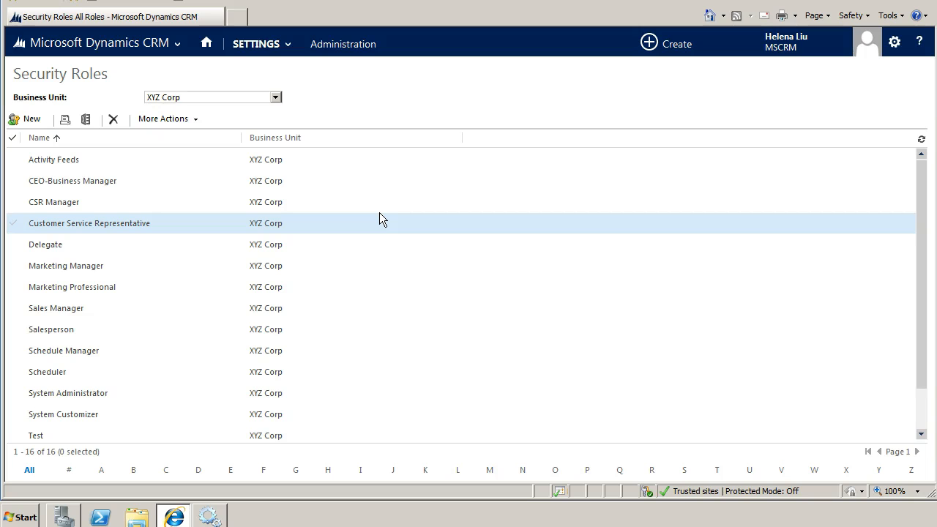
Step: Delete the Test security role from the list
left_click(42, 437)
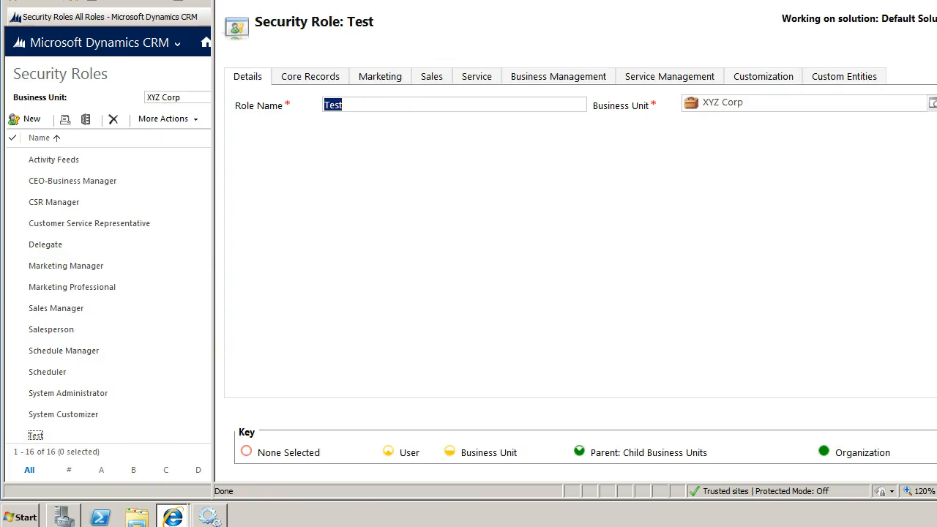
left_click(58, 436)
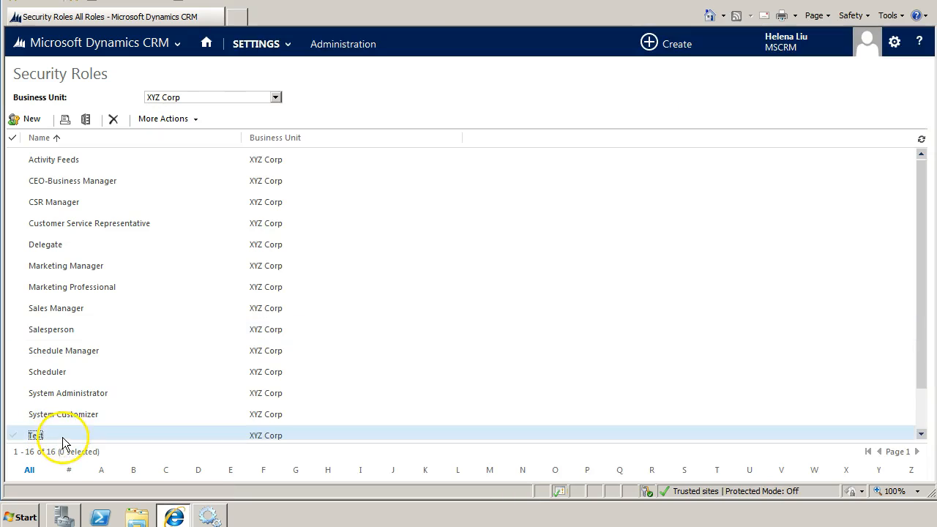
left_click(62, 439)
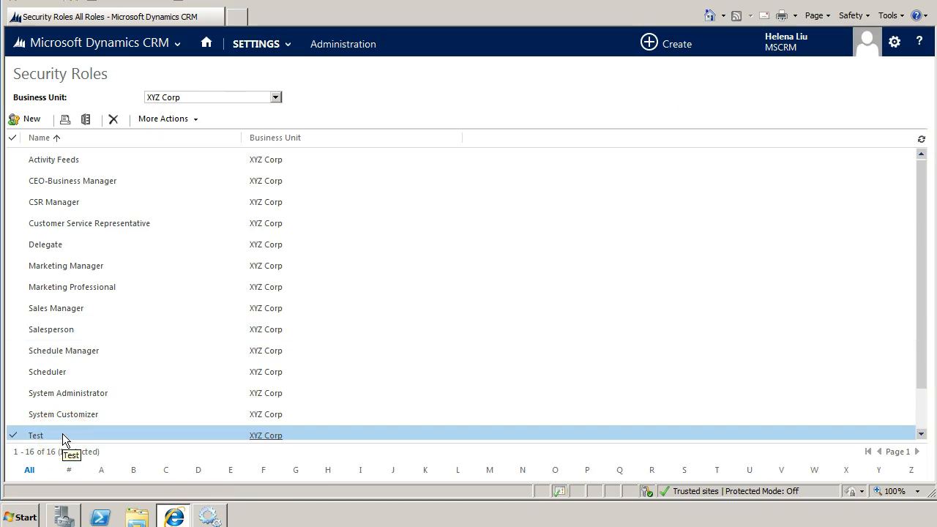
left_click(113, 123)
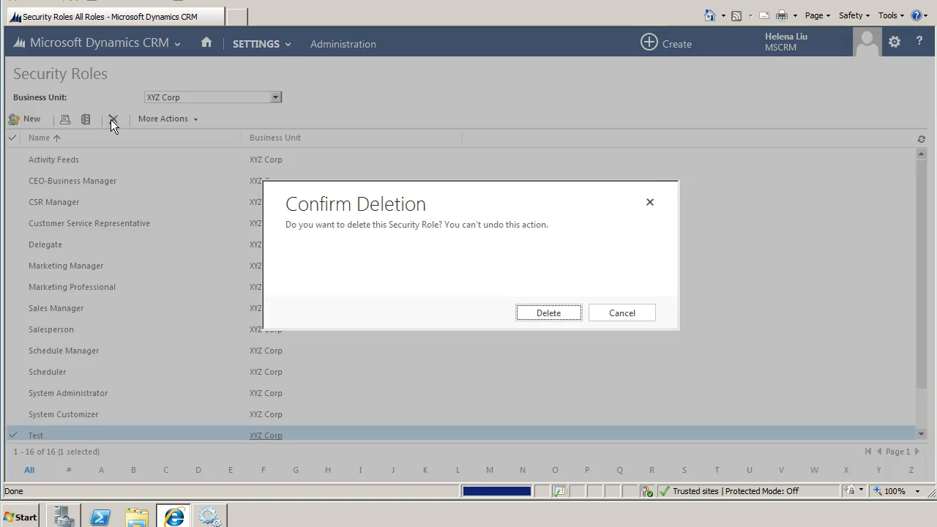
left_click(533, 313)
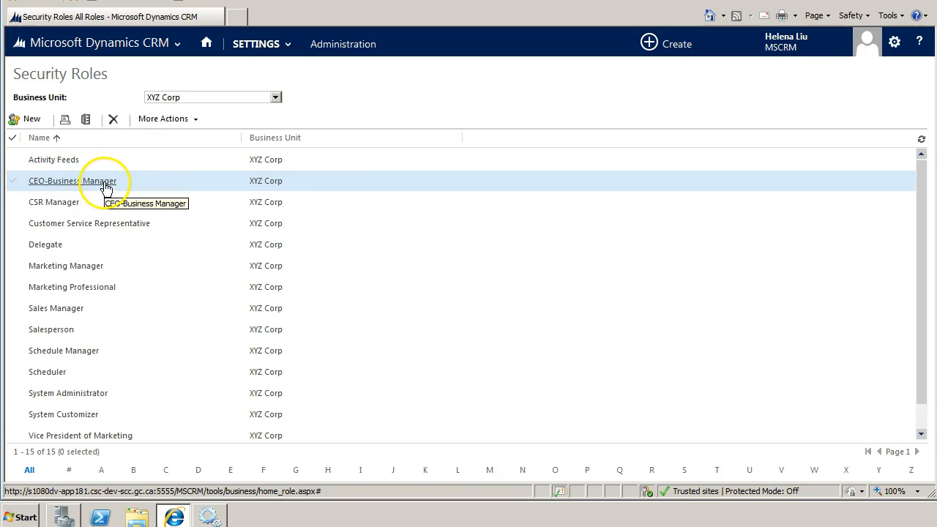
Step: Copy the CSR Manager security role as XYZ CSR Manager, opening the new role when copying is complete
left_click(13, 205)
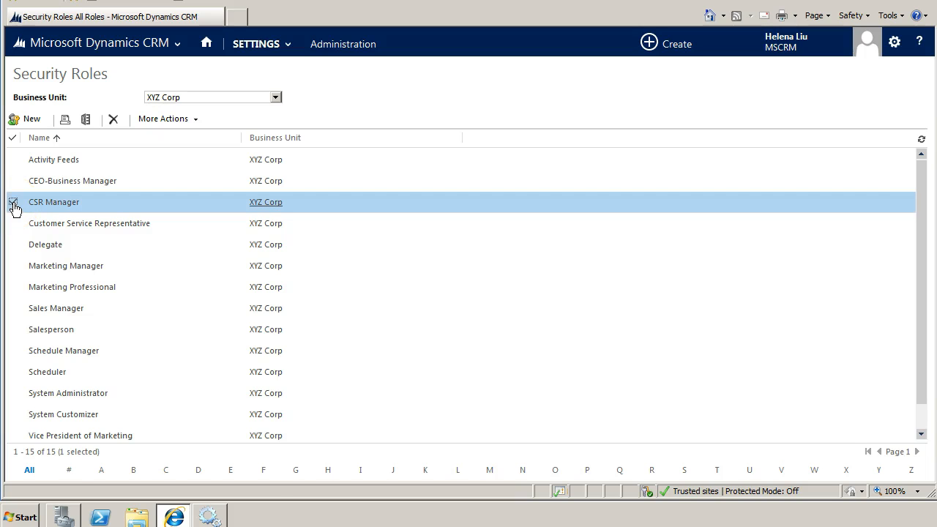
left_click(197, 122)
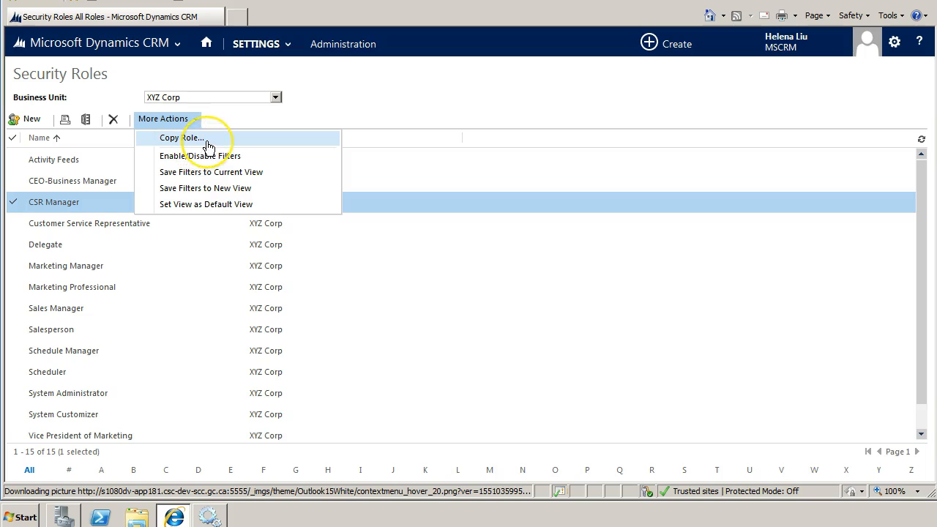
left_click(208, 148)
left_click(548, 236)
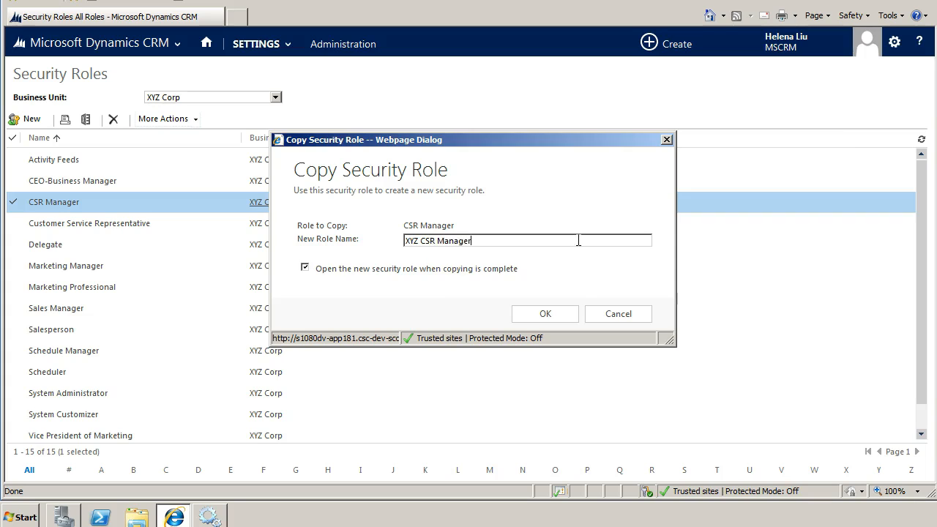
left_click(532, 315)
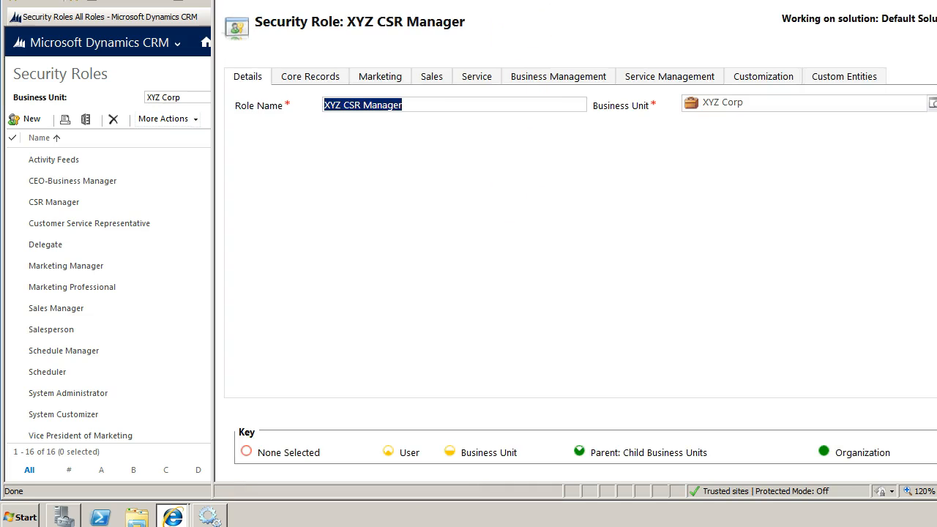
Step: Examine the XYZ CSR Manager role's Core Records, Marketing, Sales and Service privileges
left_click_drag(513, 0, 473, 29)
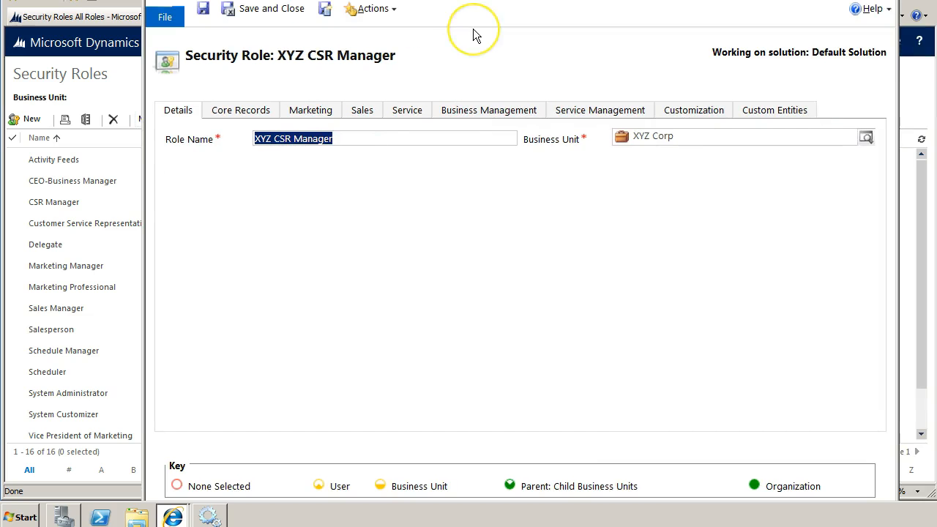
left_click(228, 117)
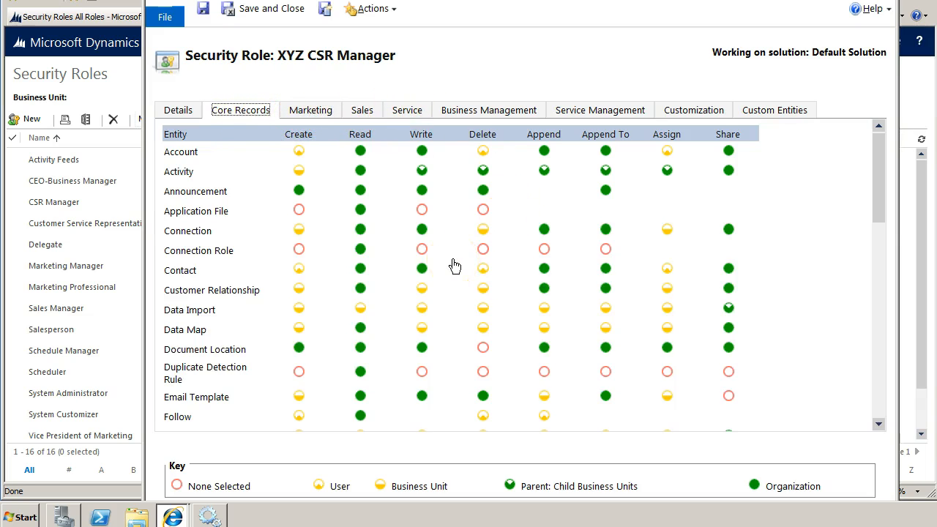
left_click_drag(880, 173, 889, 144)
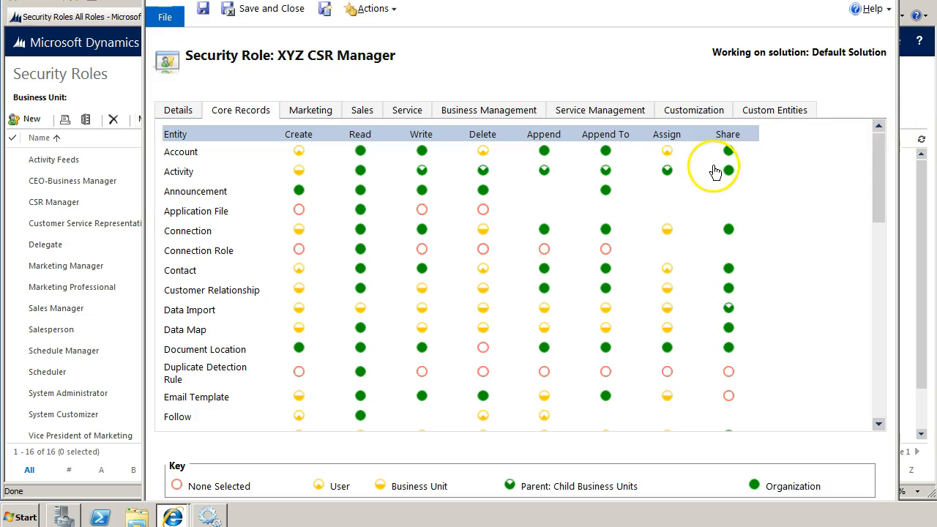
left_click(293, 111)
left_click(366, 113)
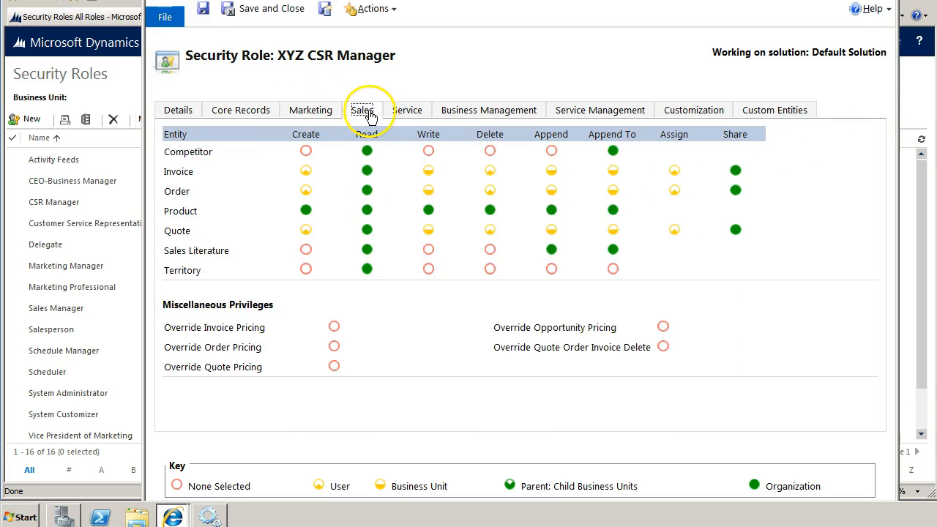
left_click(408, 116)
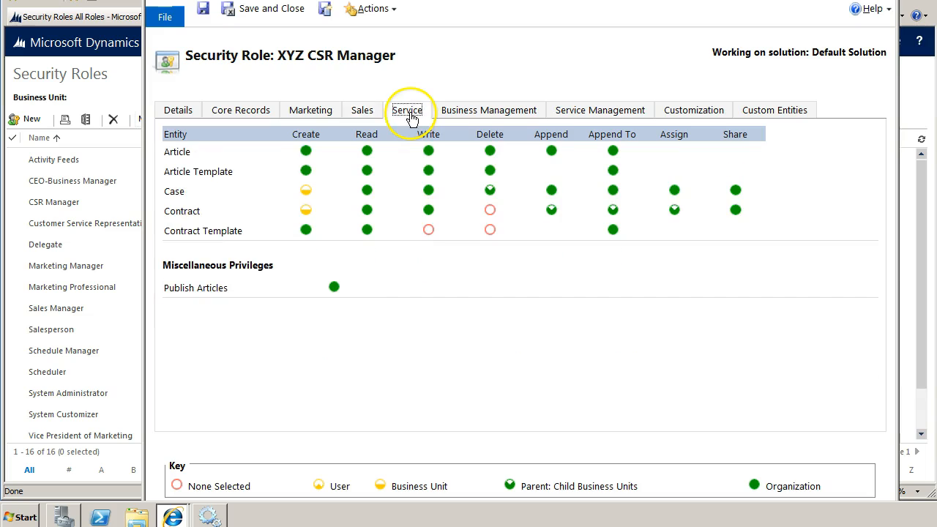
Step: Set the Delete privilege for all Core Records entities to None Selected, cycling the whole column through the access levels
left_click(250, 114)
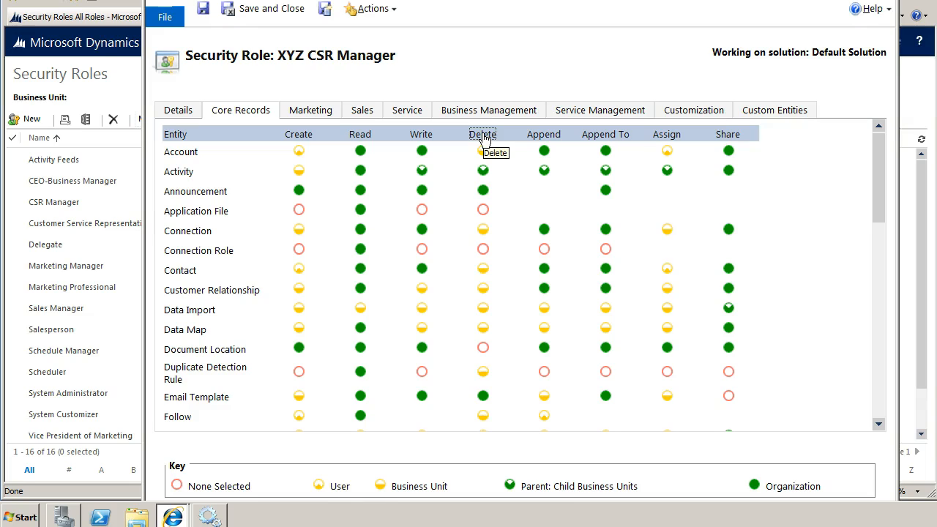
left_click(483, 139)
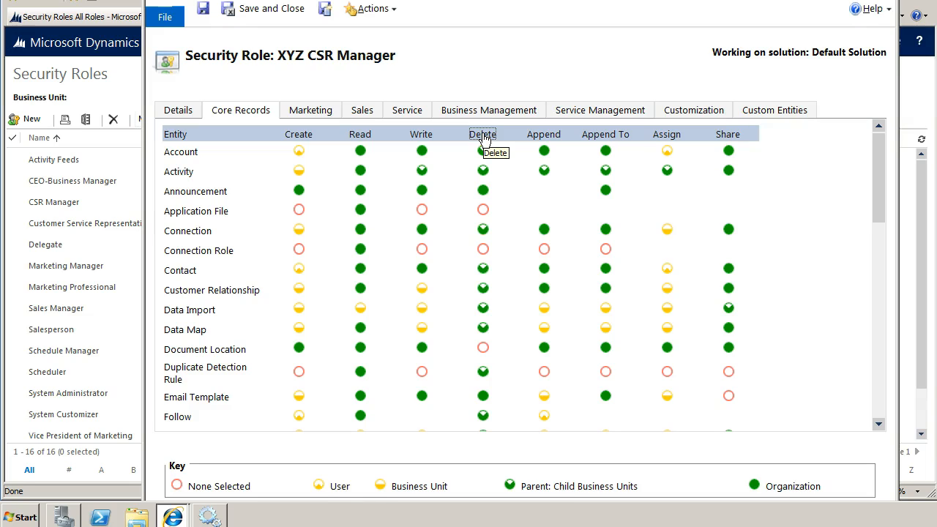
left_click(483, 139)
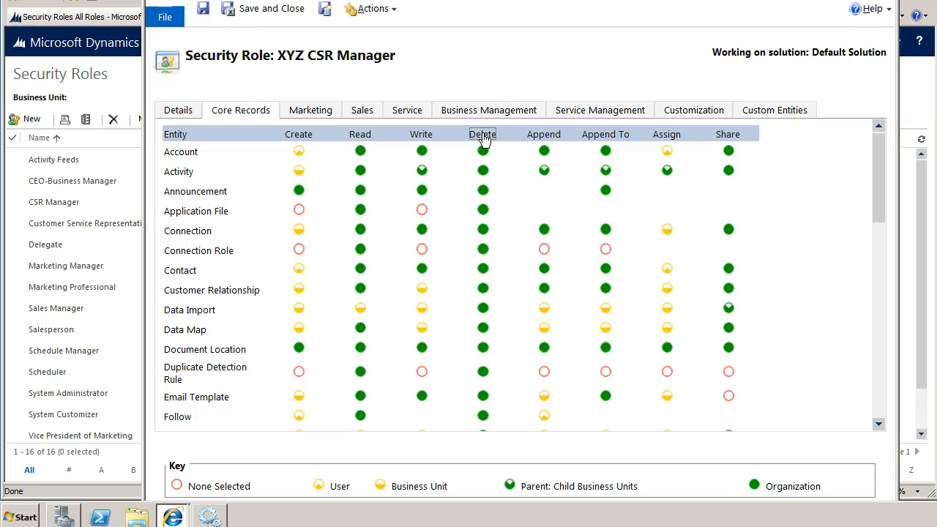
left_click(483, 139)
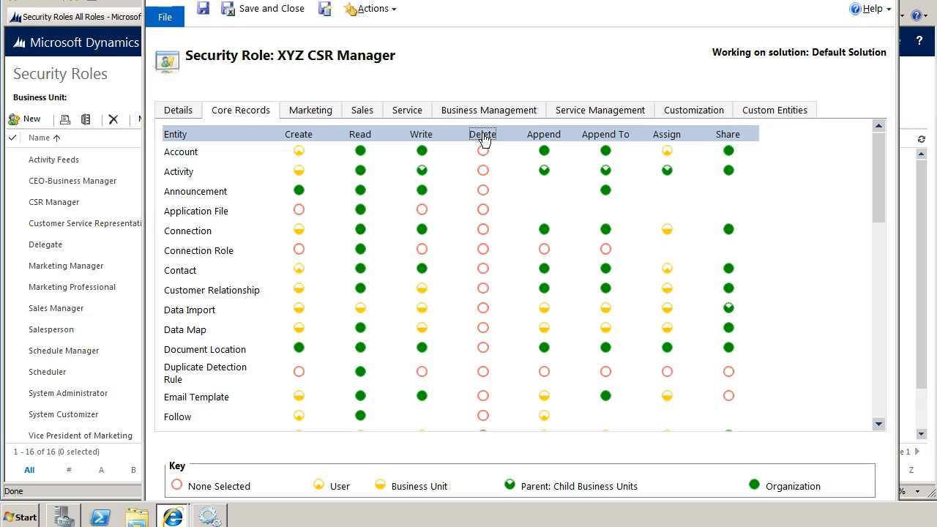
left_click(483, 139)
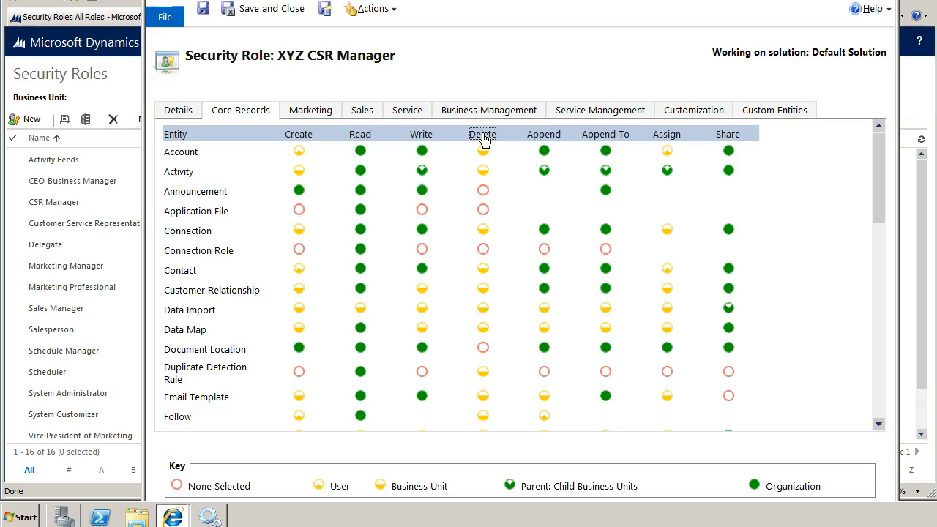
left_click(483, 139)
left_click(483, 139)
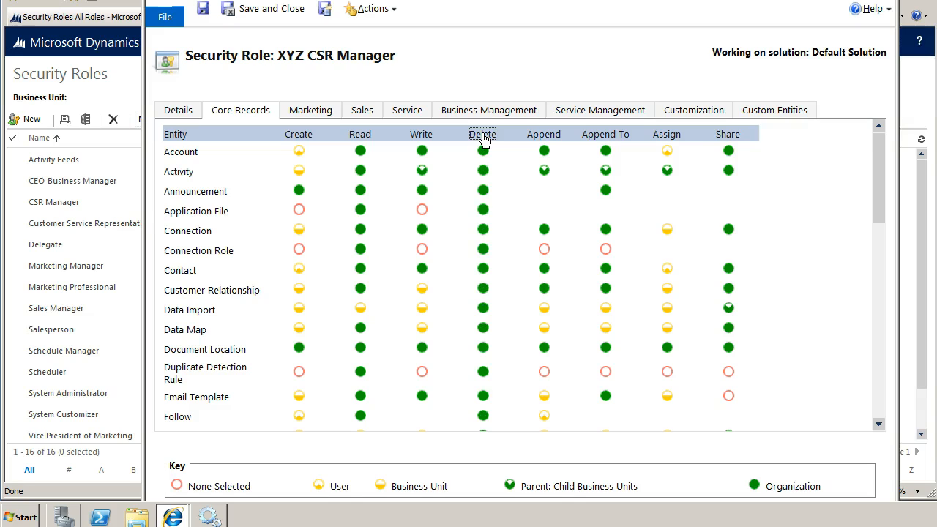
left_click(483, 139)
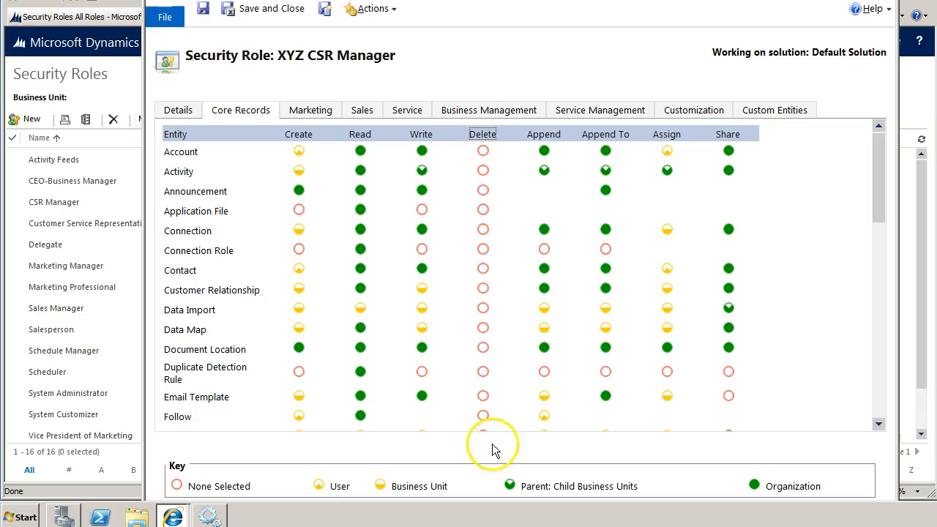
left_click_drag(883, 151, 880, 114)
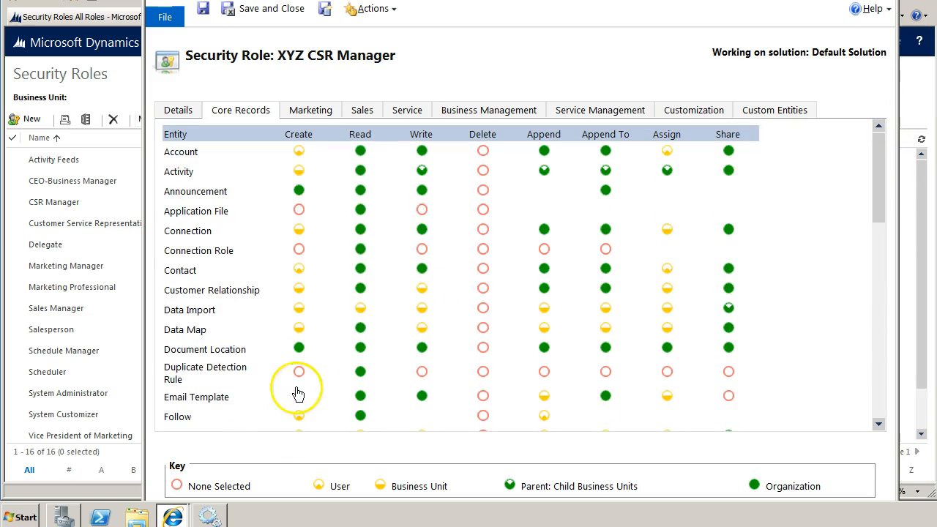
Step: Set all privileges on the Account entity to Organization level, cycling the whole row through the access levels, then save and close the role
mouse_move(237, 479)
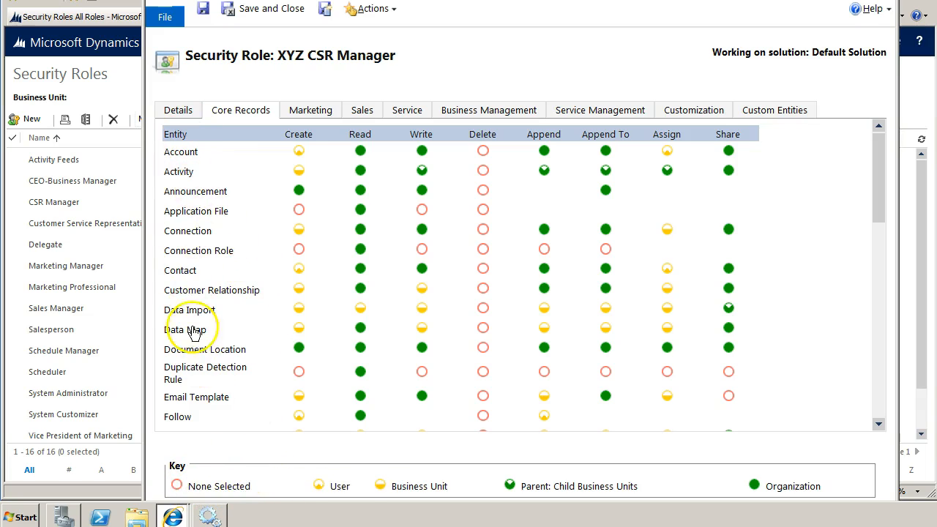
left_click(181, 154)
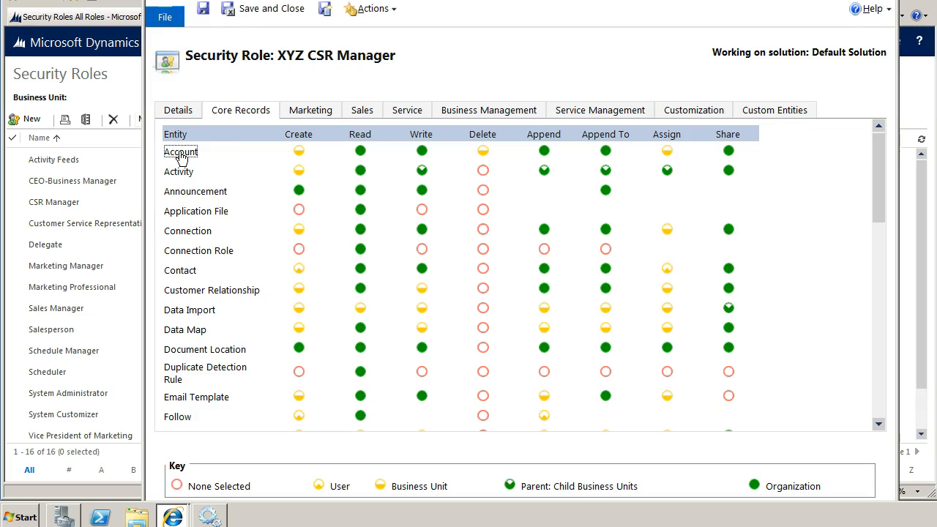
left_click(181, 156)
left_click(181, 156)
left_click(181, 156)
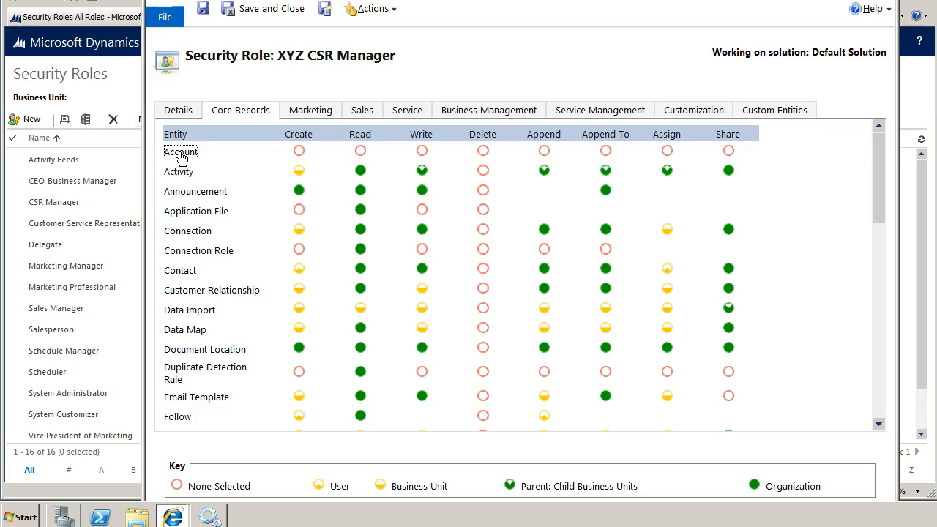
left_click(181, 155)
left_click(181, 156)
left_click(181, 156)
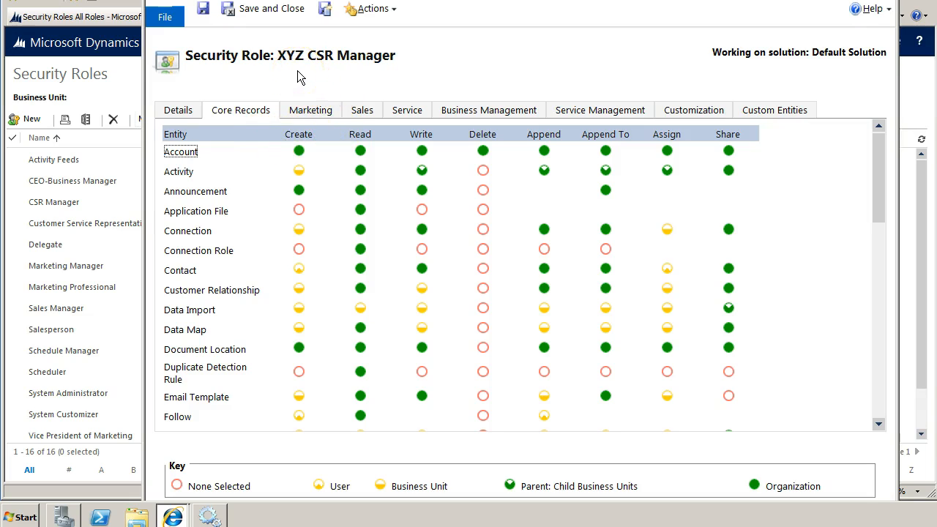
left_click(257, 16)
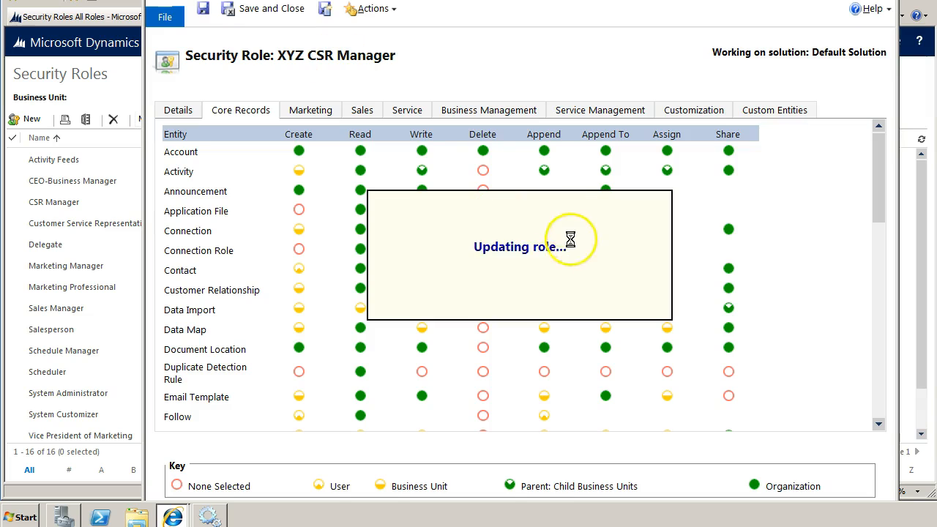